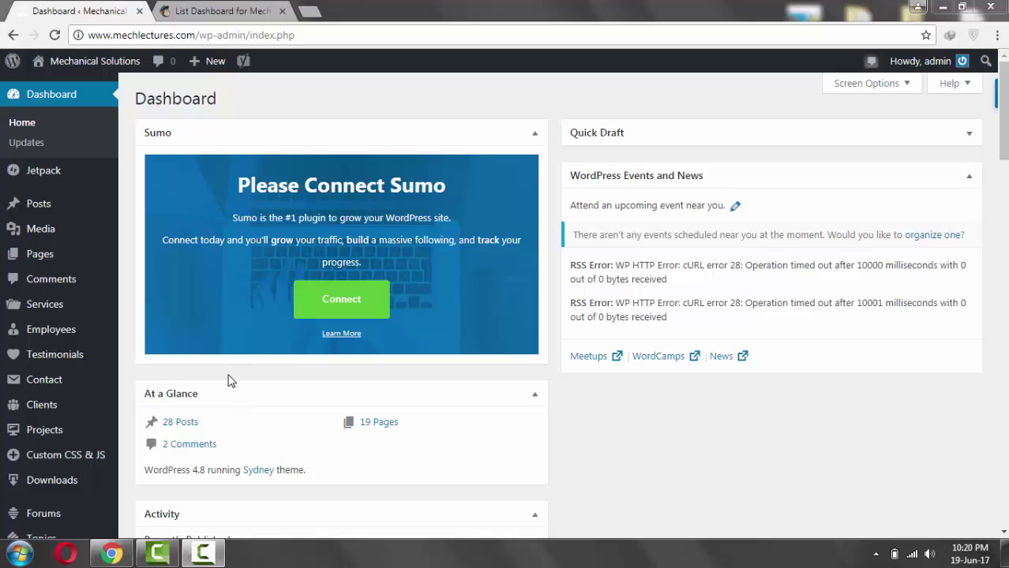
Open Plugins > Add New from the WordPress dashboard sidebar
scroll(131, 373, down, 3)
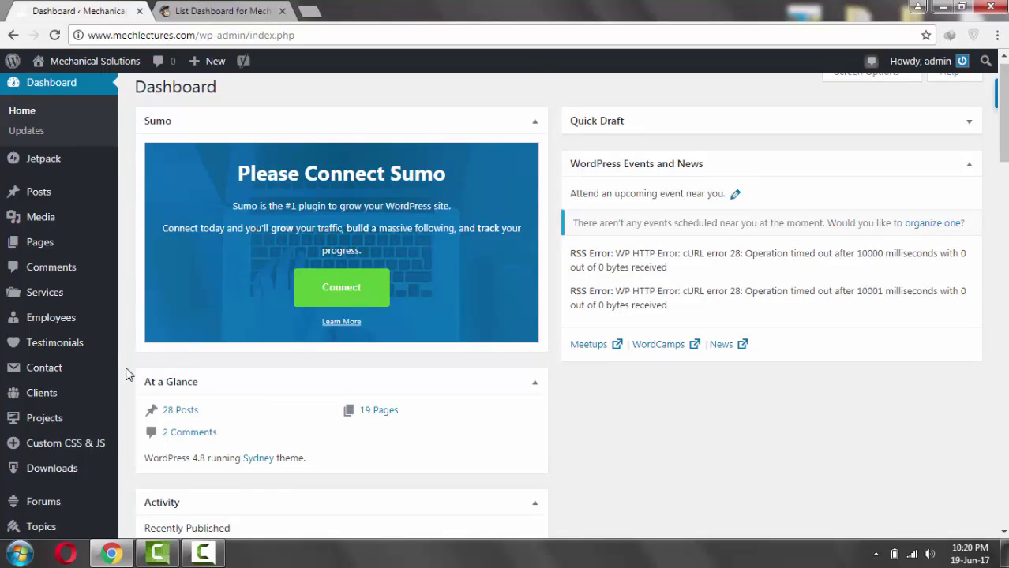
mouse_move(41, 400)
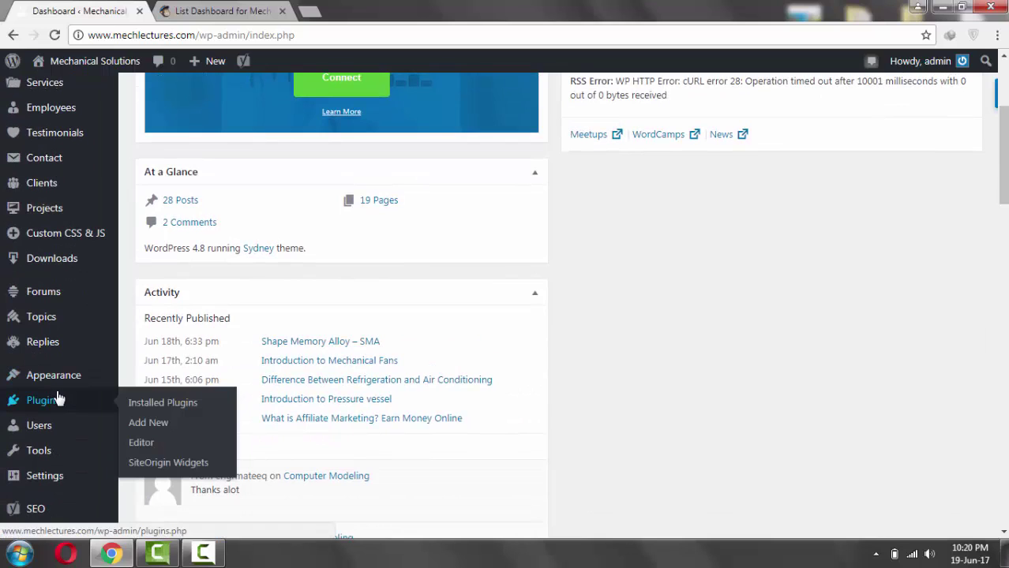
click(160, 424)
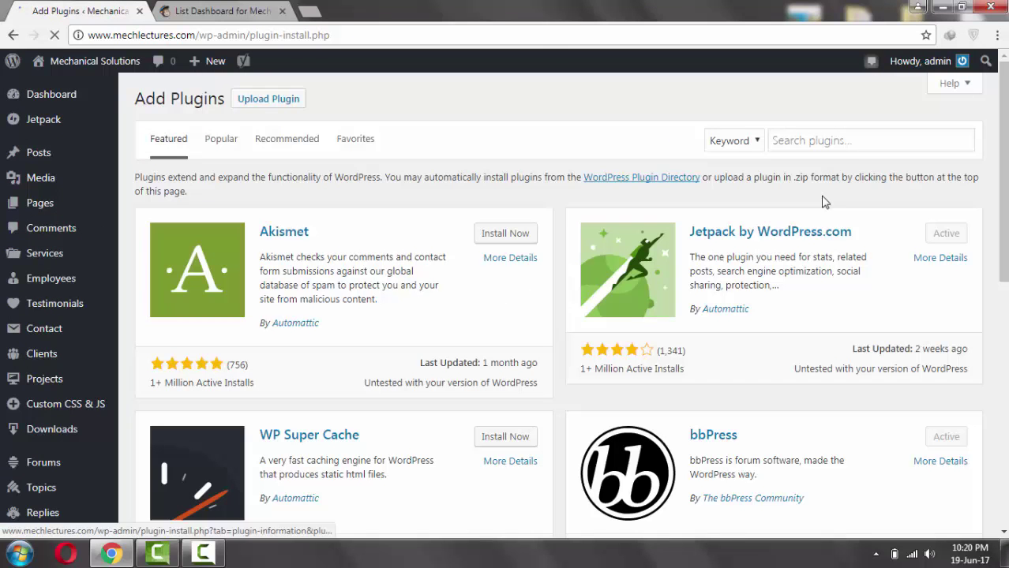
Search plugins for 'cimy user manager' and confirm Cimy User Manager shows as Active
click(848, 141)
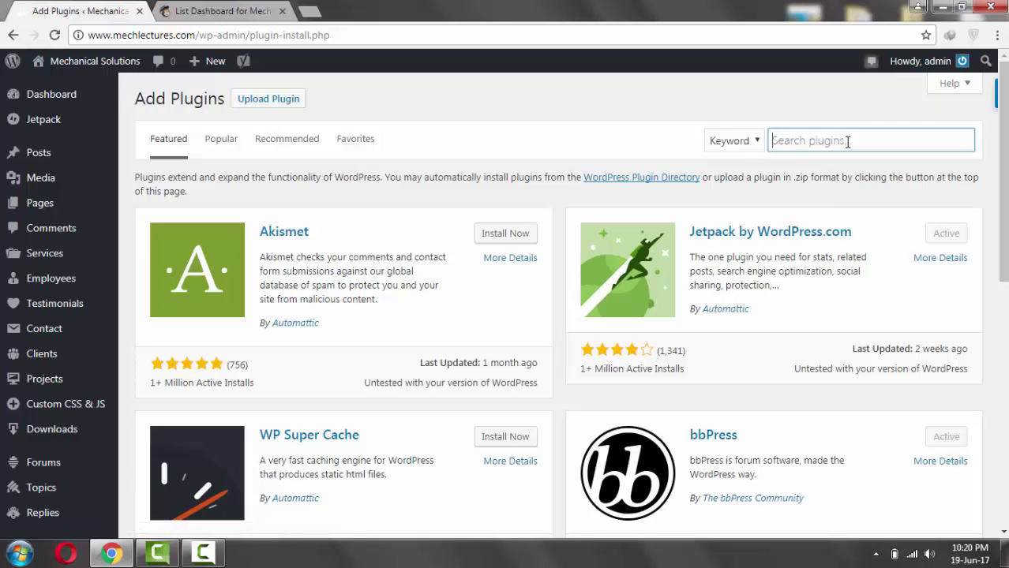
text(cimy )
text(user )
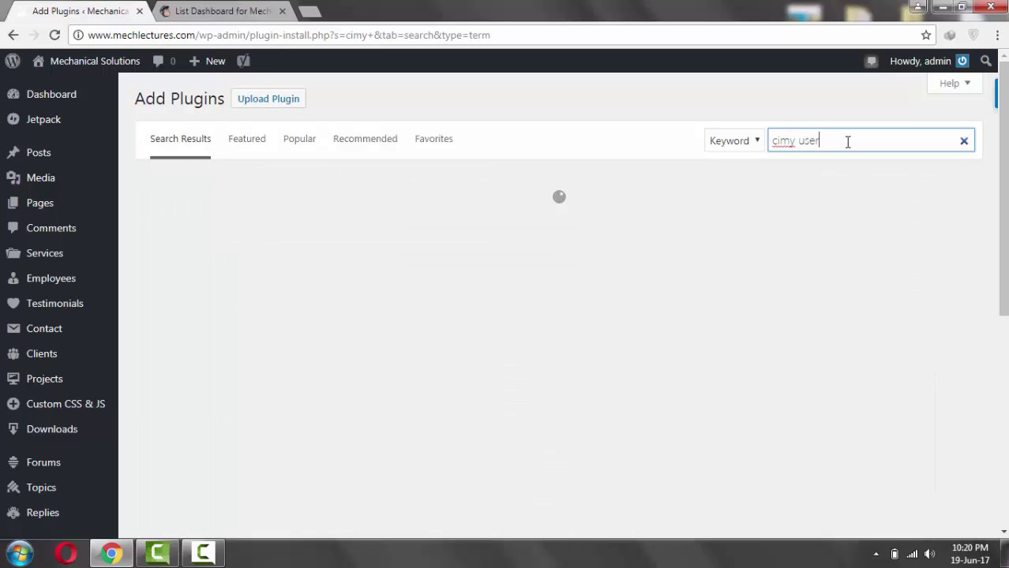
text(mana)
text(ger)
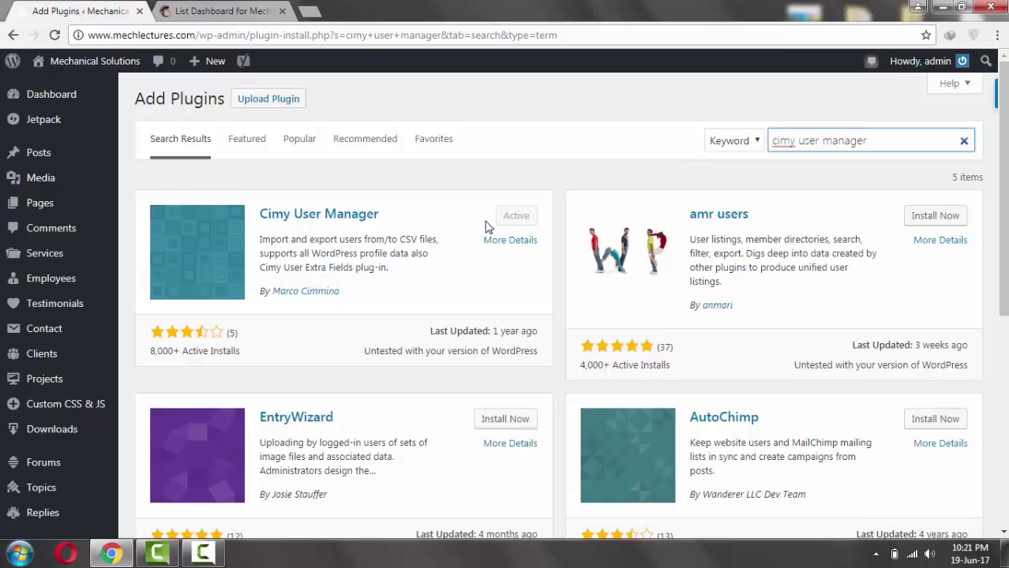
scroll(233, 176, down, 2)
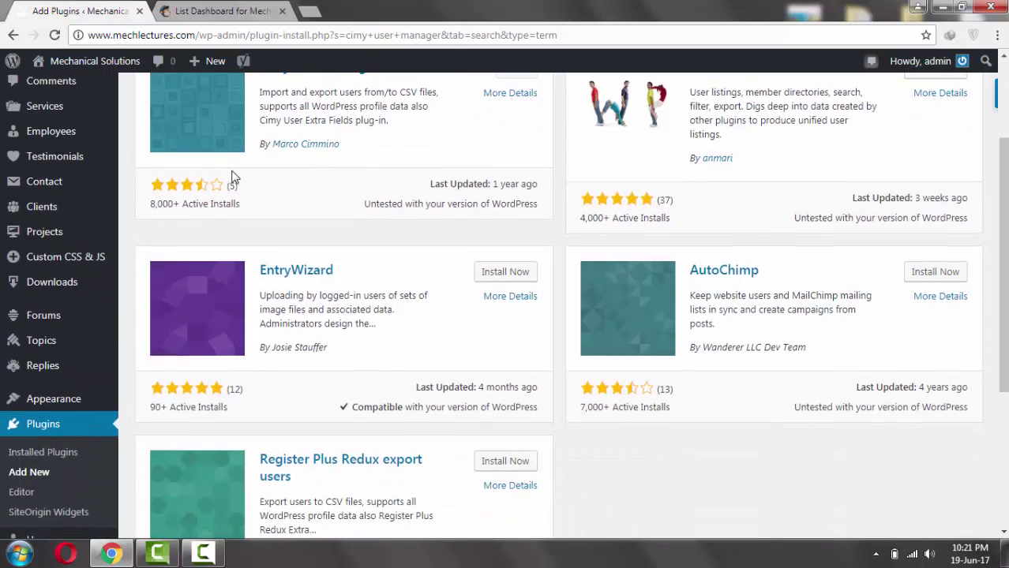
scroll(232, 174, down, 3)
mouse_move(38, 317)
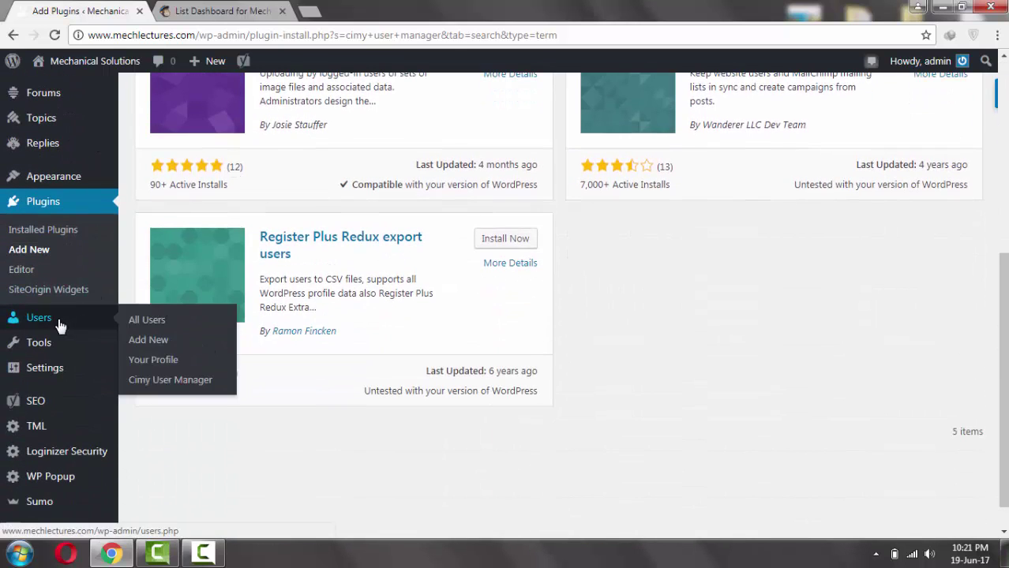
In Users > Cimy User Manager, sort the export by Registered date and enable Excel compatibility mode
click(146, 387)
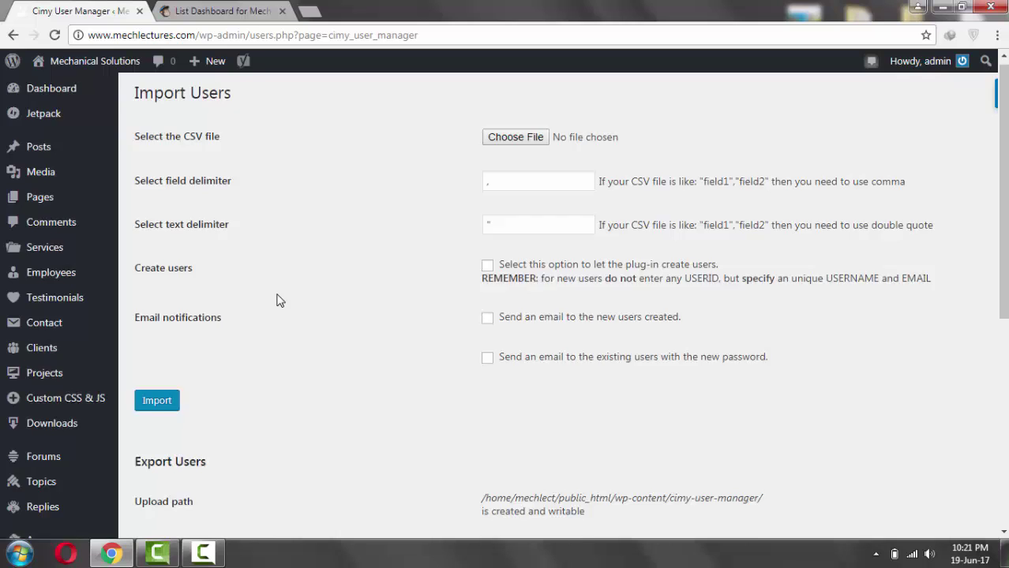
scroll(278, 300, down, 4)
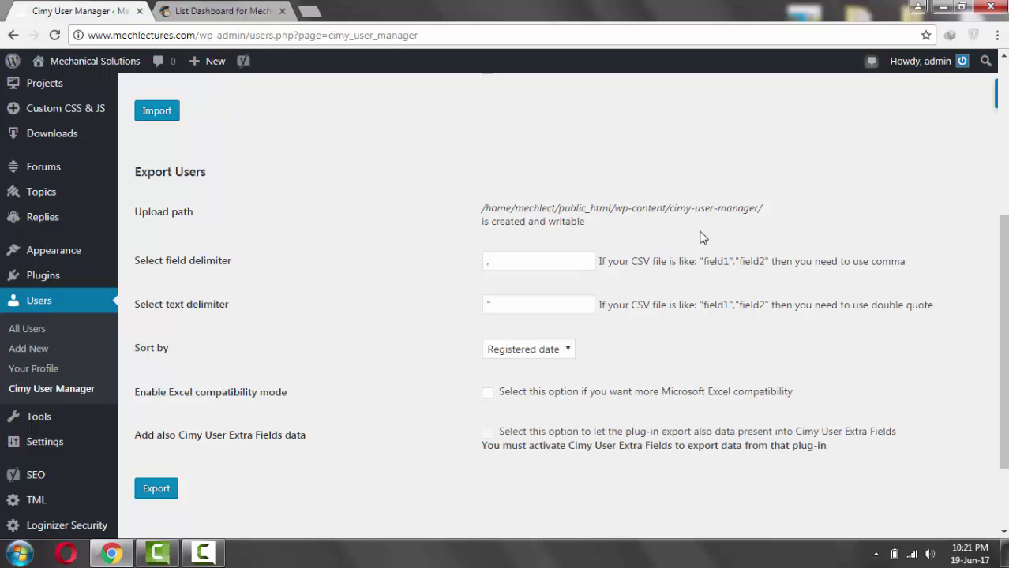
click(519, 352)
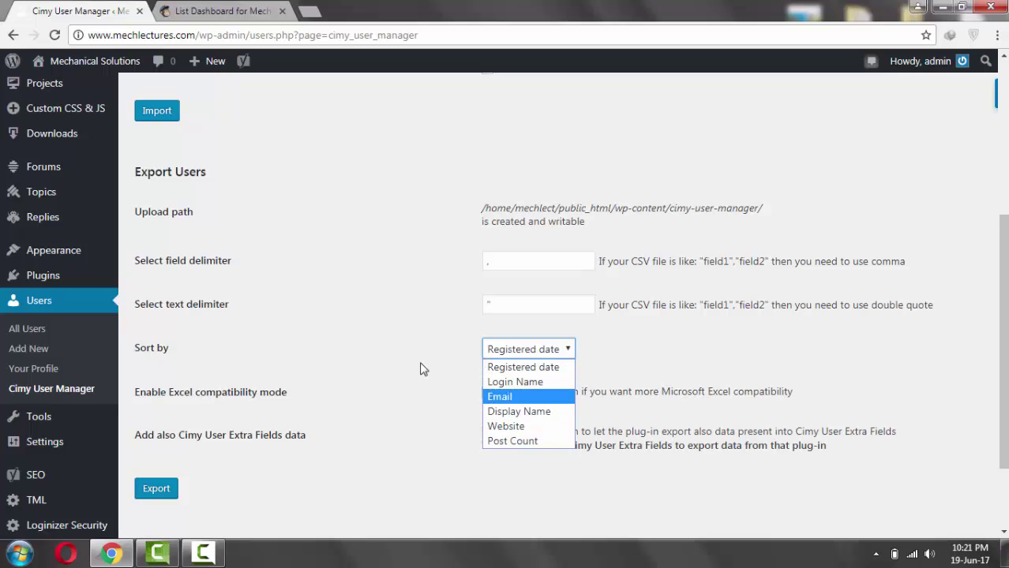
click(499, 370)
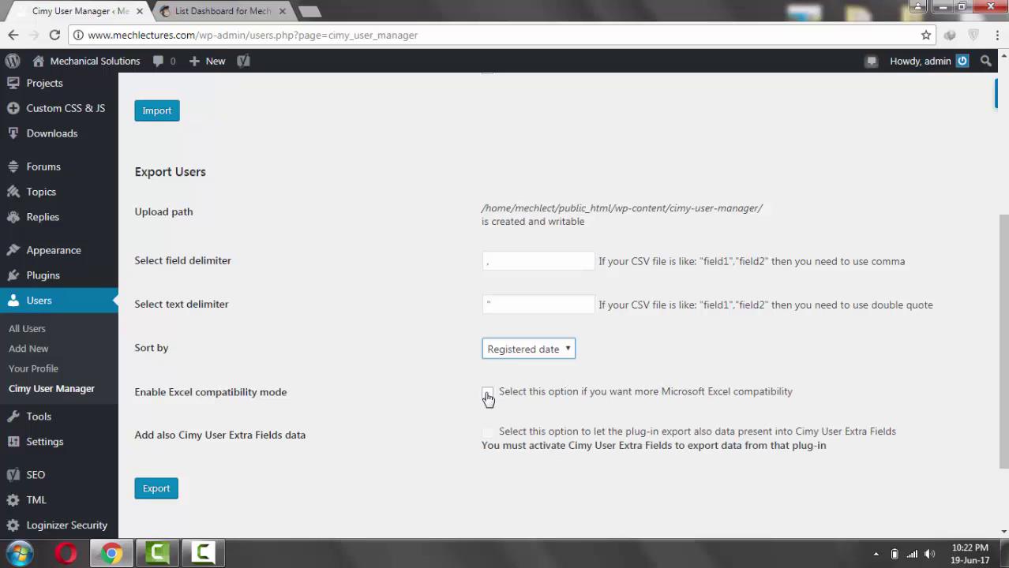
click(488, 395)
scroll(196, 428, down, 1)
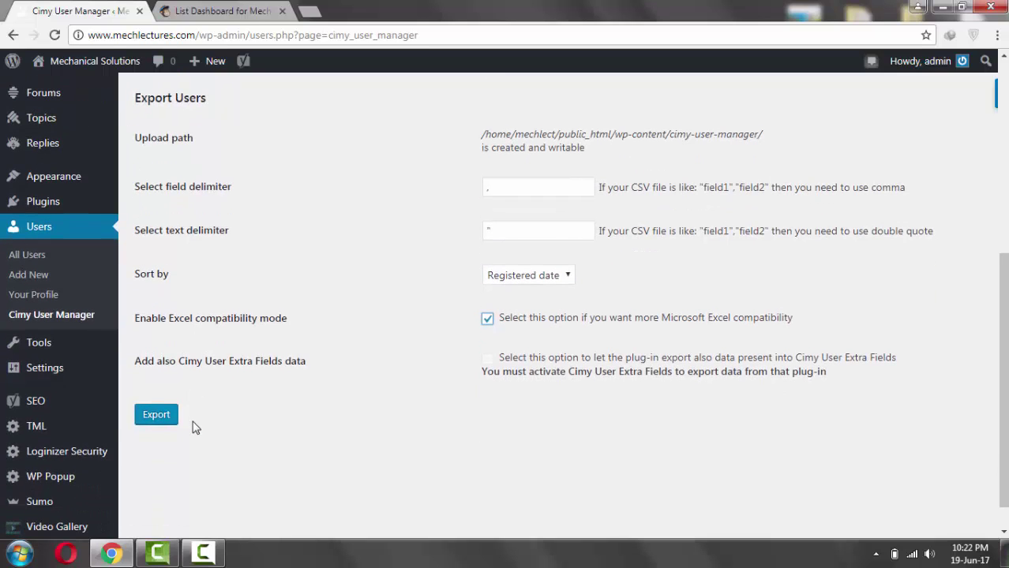
Export the 46 users to CSV, review the exported list, and download the export file
click(172, 419)
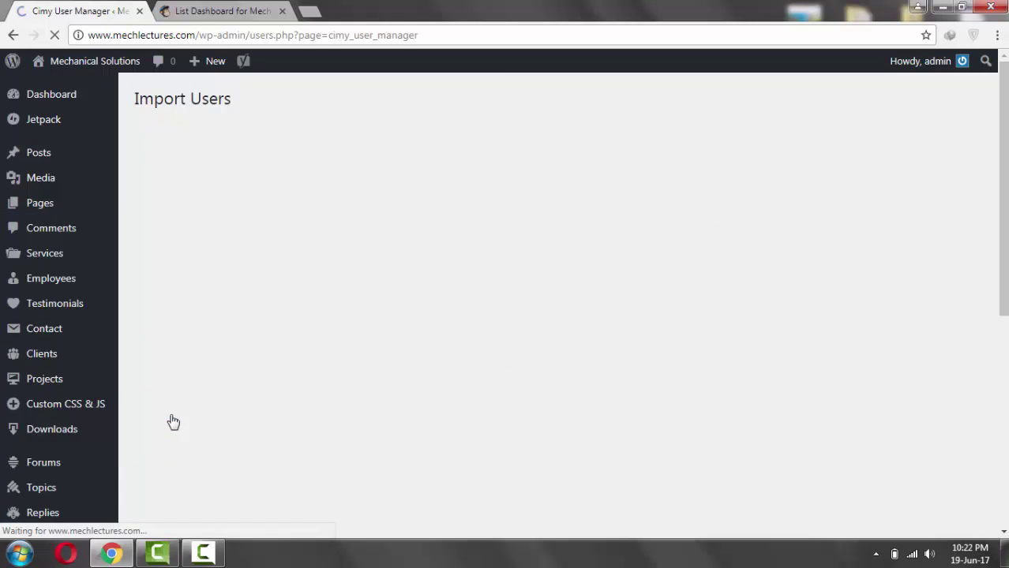
scroll(217, 279, down, 3)
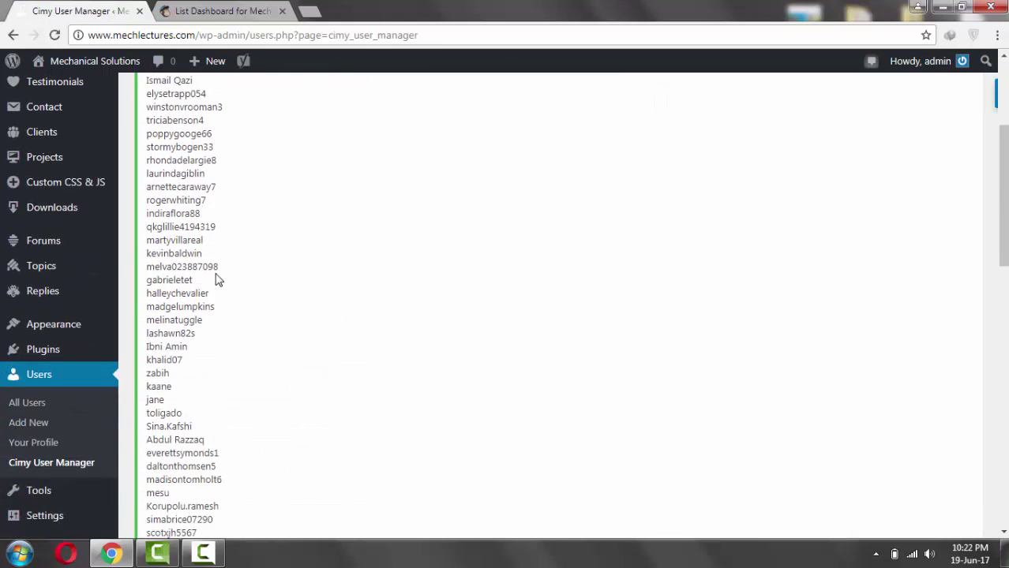
scroll(218, 280, down, 3)
scroll(217, 279, down, 3)
scroll(218, 279, up, 5)
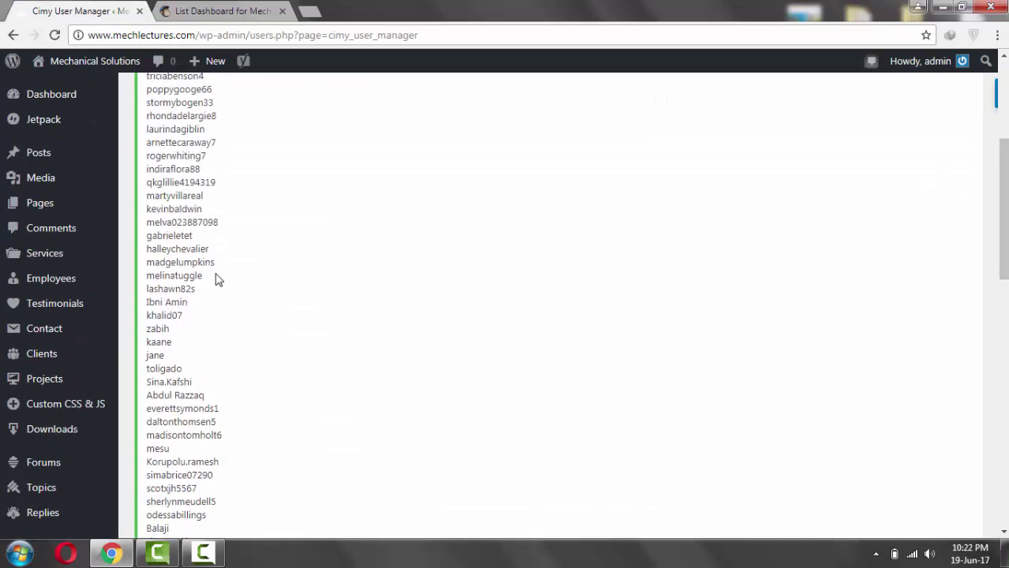
scroll(218, 280, up, 4)
scroll(265, 316, down, 1)
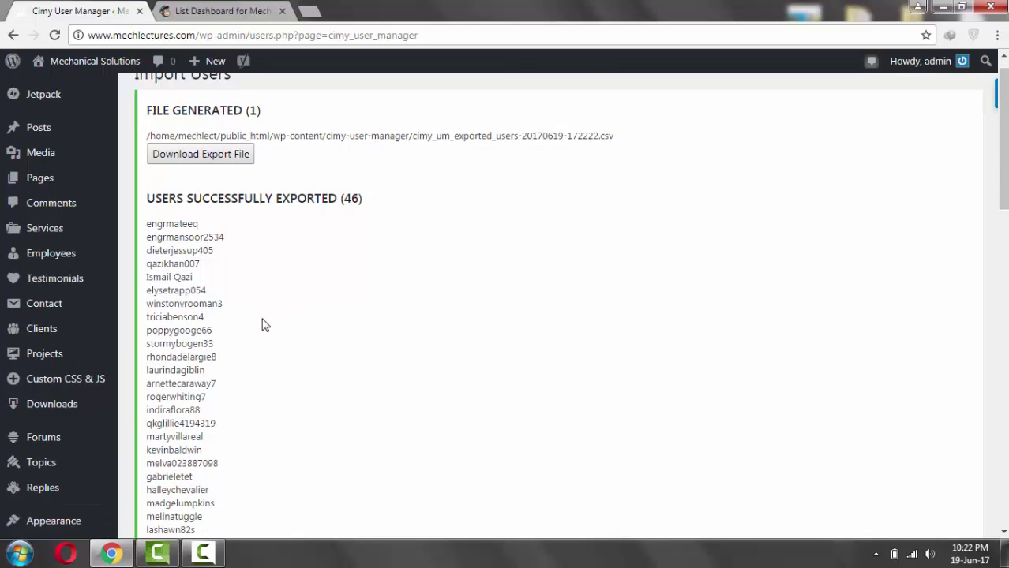
scroll(266, 316, down, 2)
scroll(265, 316, down, 3)
scroll(255, 269, up, 5)
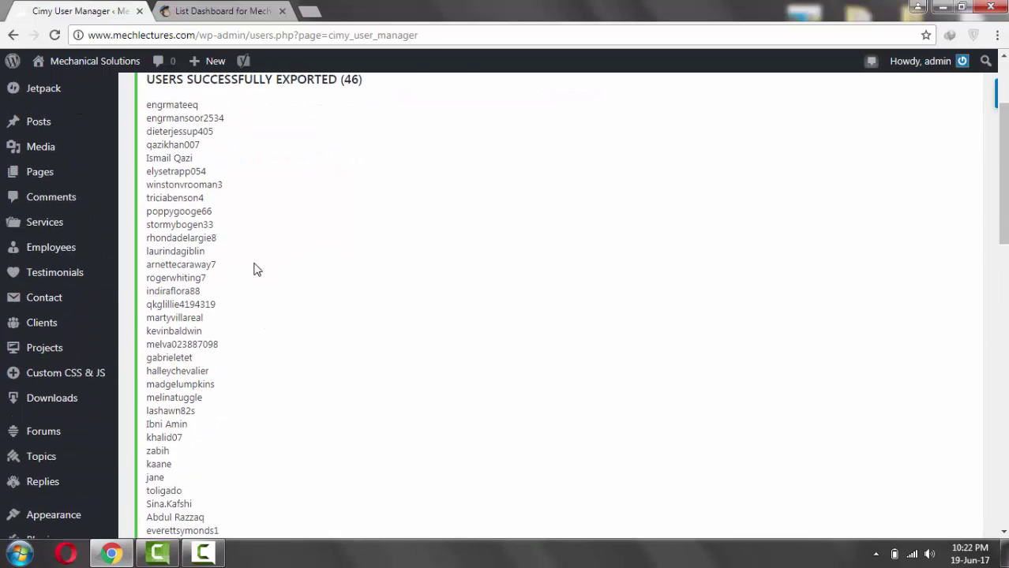
scroll(248, 236, up, 2)
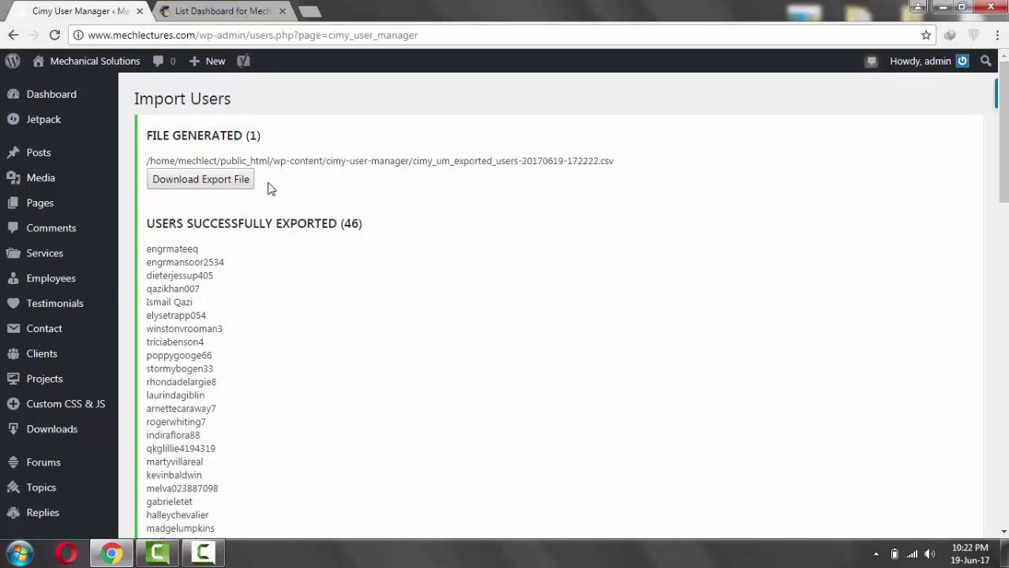
click(214, 180)
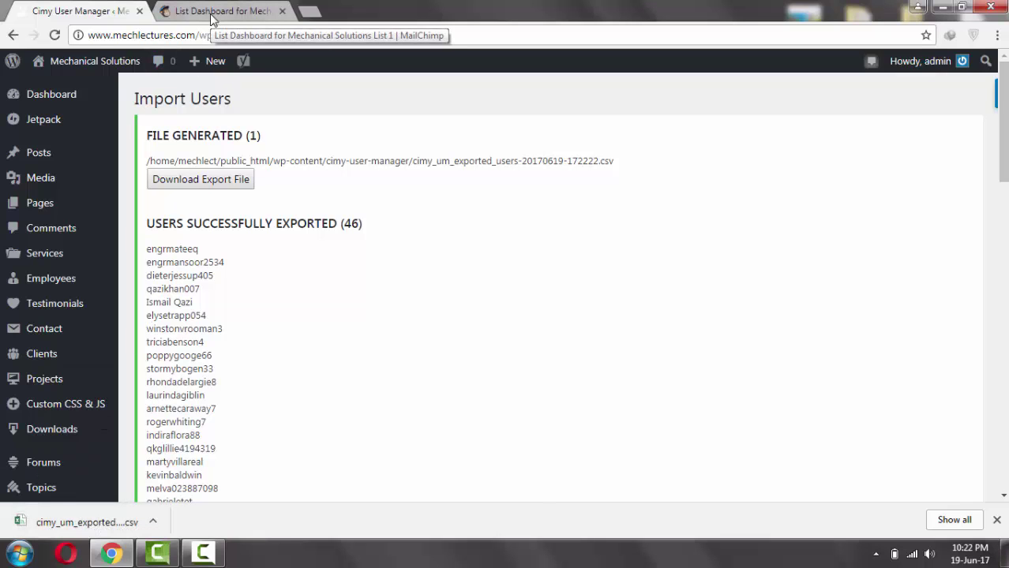
Switch to MailChimp and start a CSV contact import into Mechanical Solutions List 1
click(211, 12)
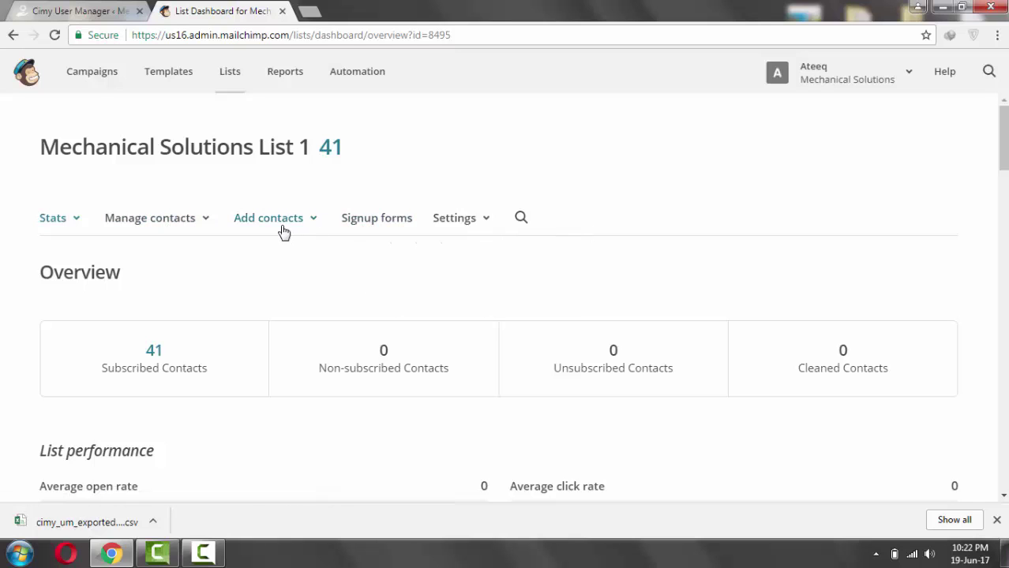
click(313, 223)
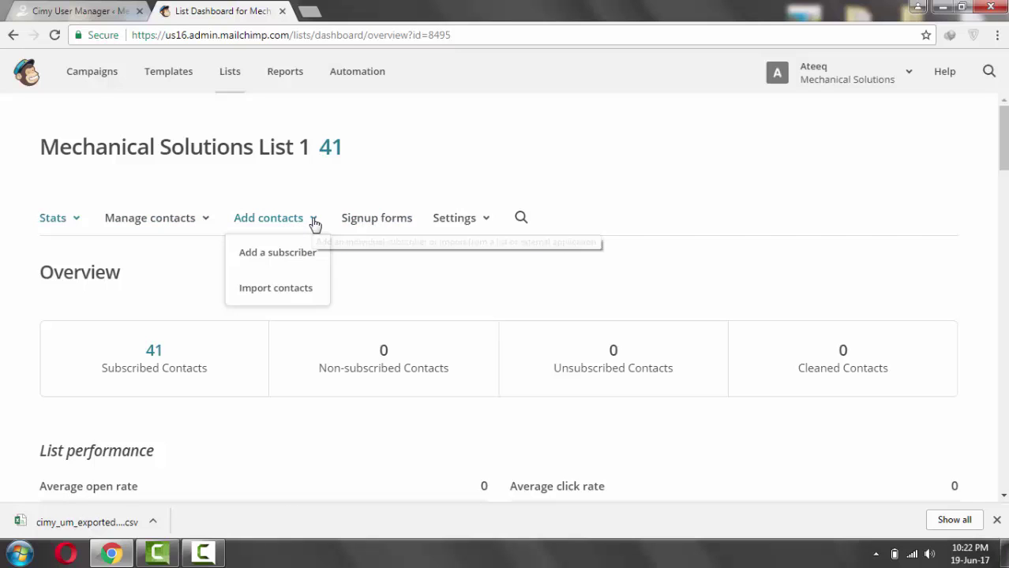
click(287, 296)
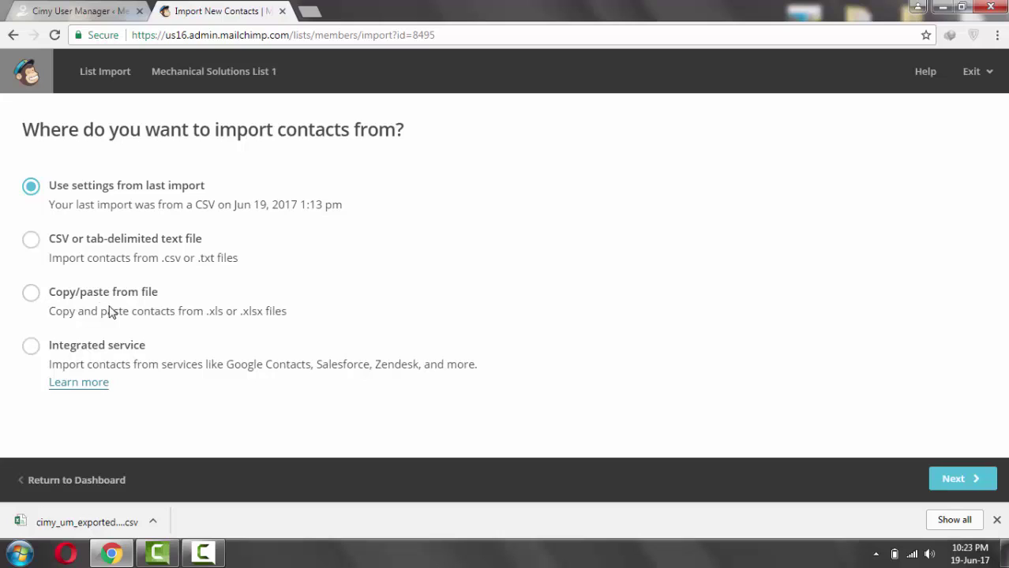
click(31, 244)
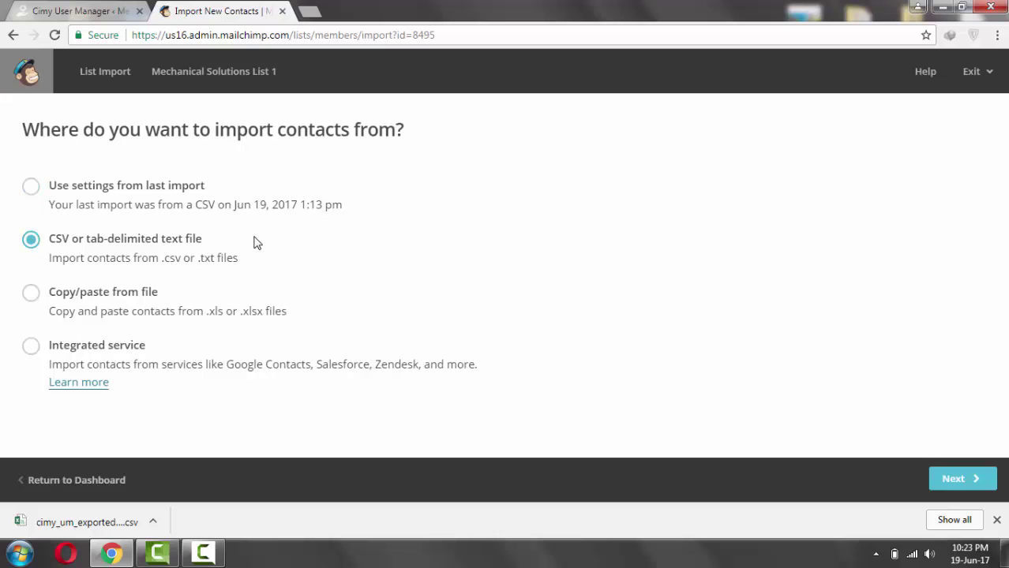
Upload the cimy_um_exported_users CSV from Downloads and accept the billing-plan upgrade notice
click(975, 481)
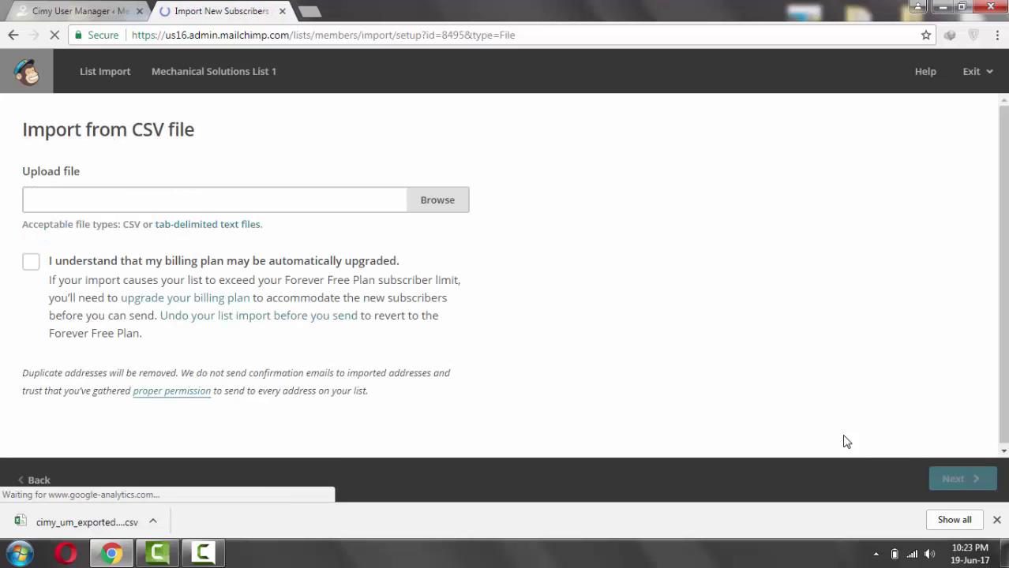
click(431, 203)
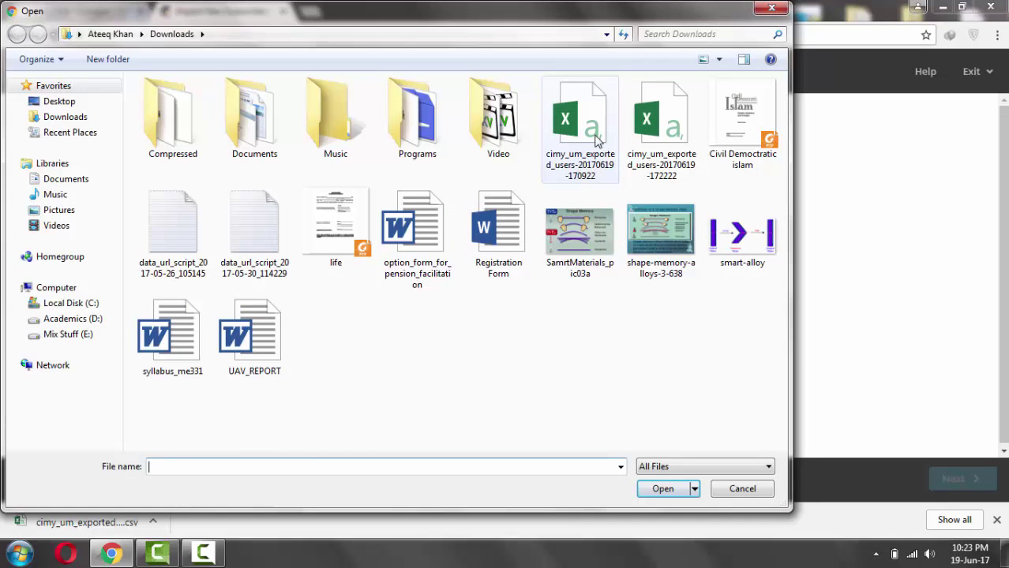
double_click(598, 141)
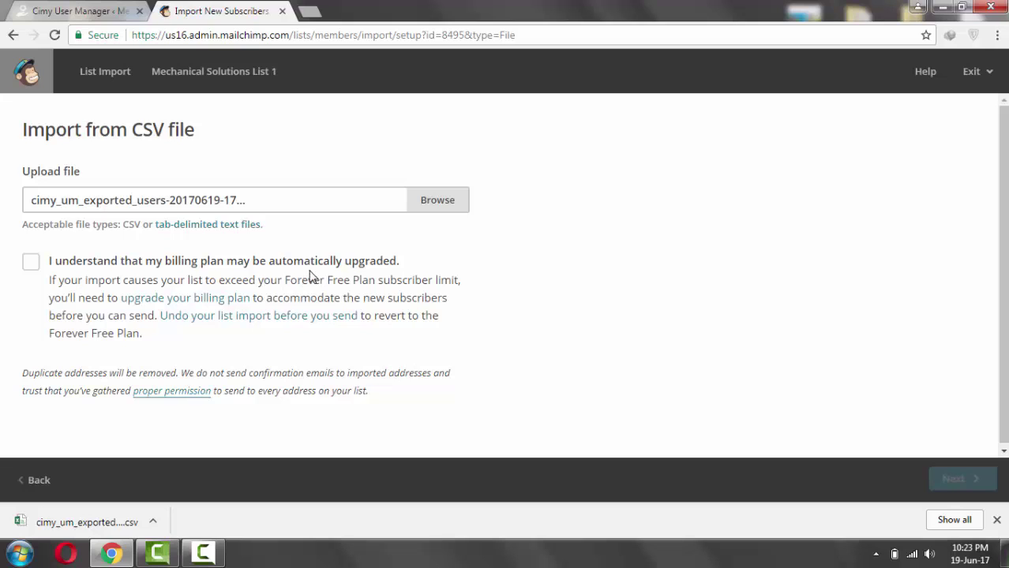
click(31, 263)
click(956, 479)
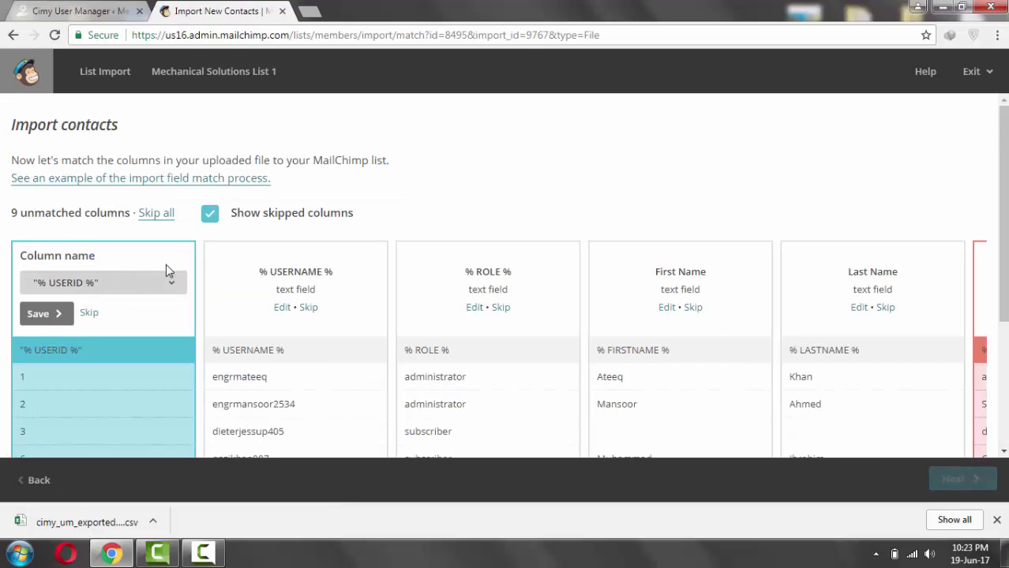
Skip the USERID, USERNAME, ROLE, FIRSTNAME, LASTNAME and NICKNAME columns
scroll(167, 271, down, 2)
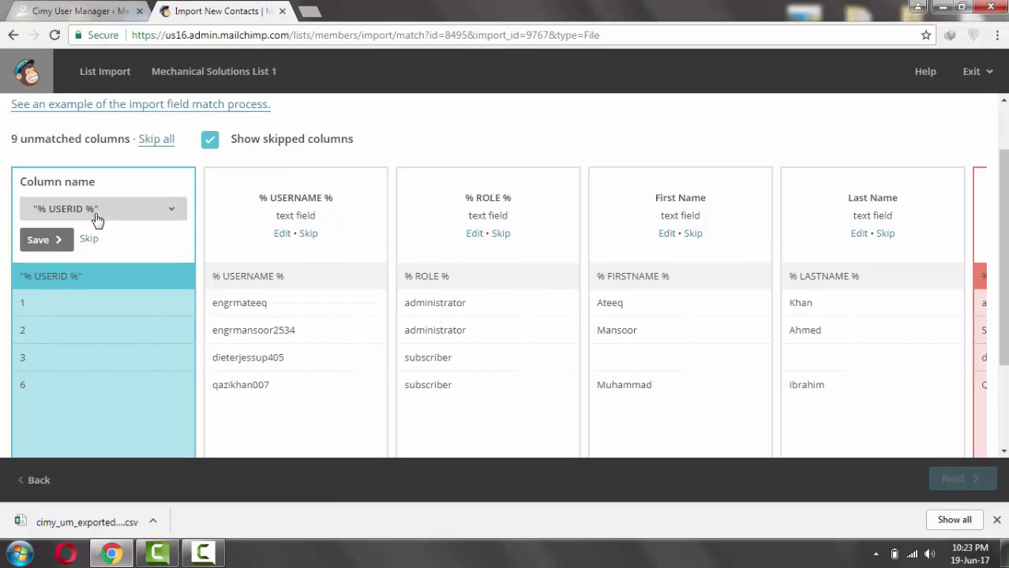
click(71, 209)
click(88, 239)
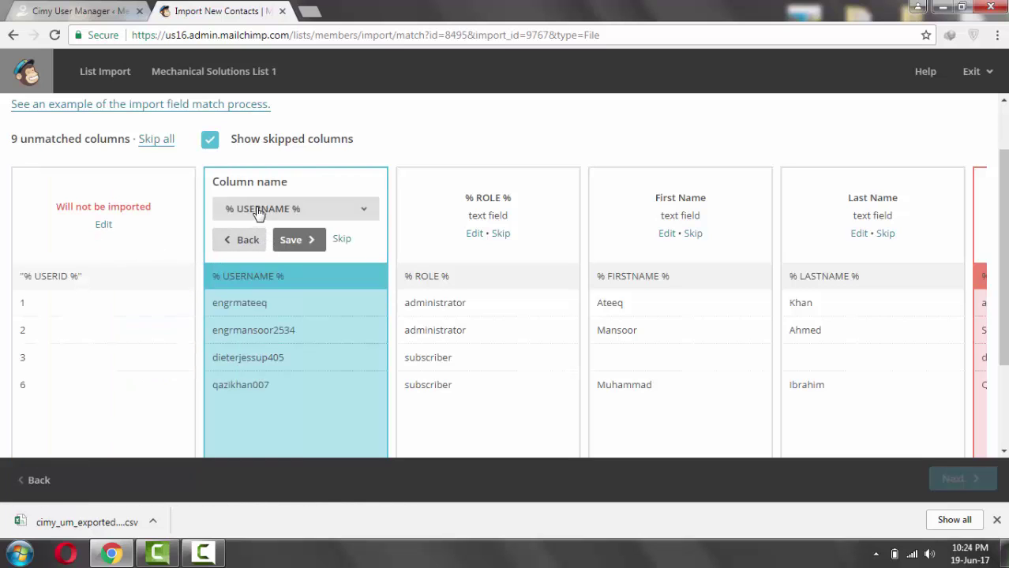
click(310, 217)
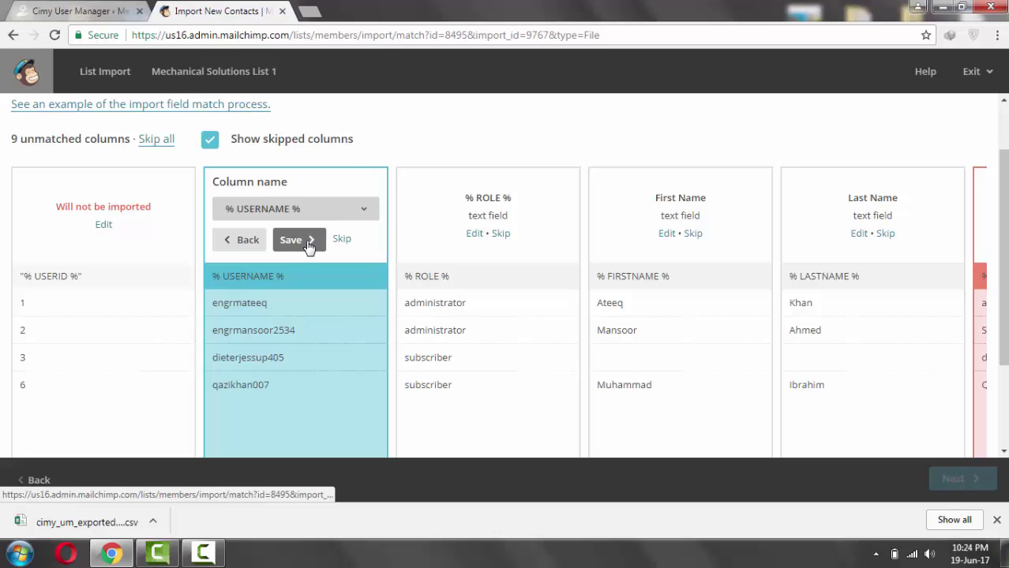
click(342, 240)
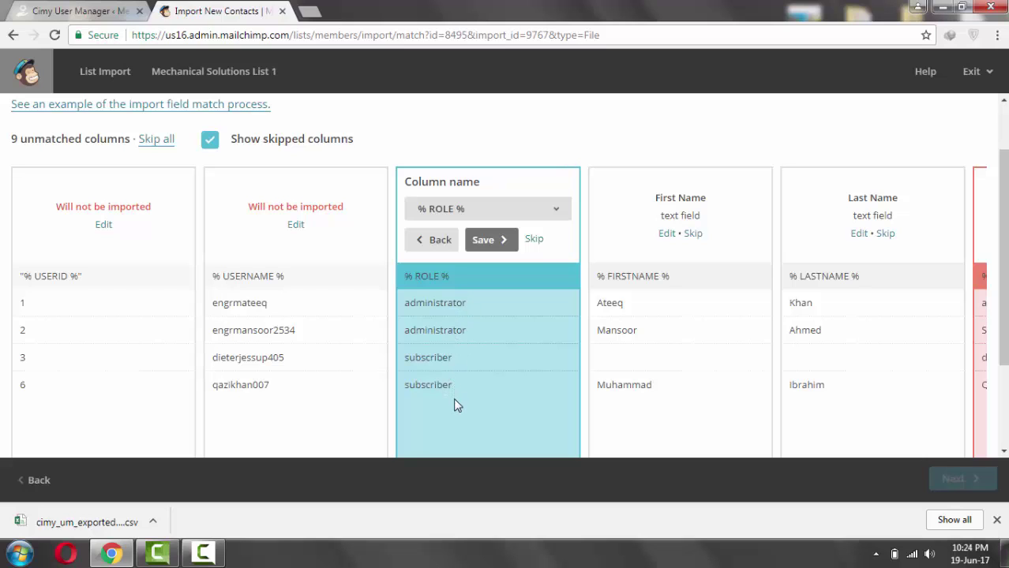
click(535, 241)
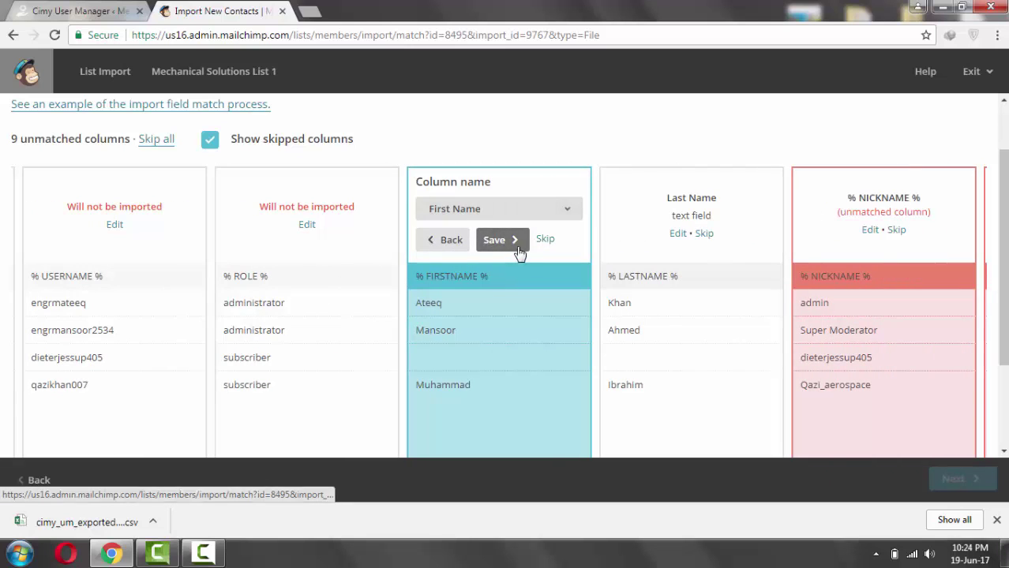
click(545, 239)
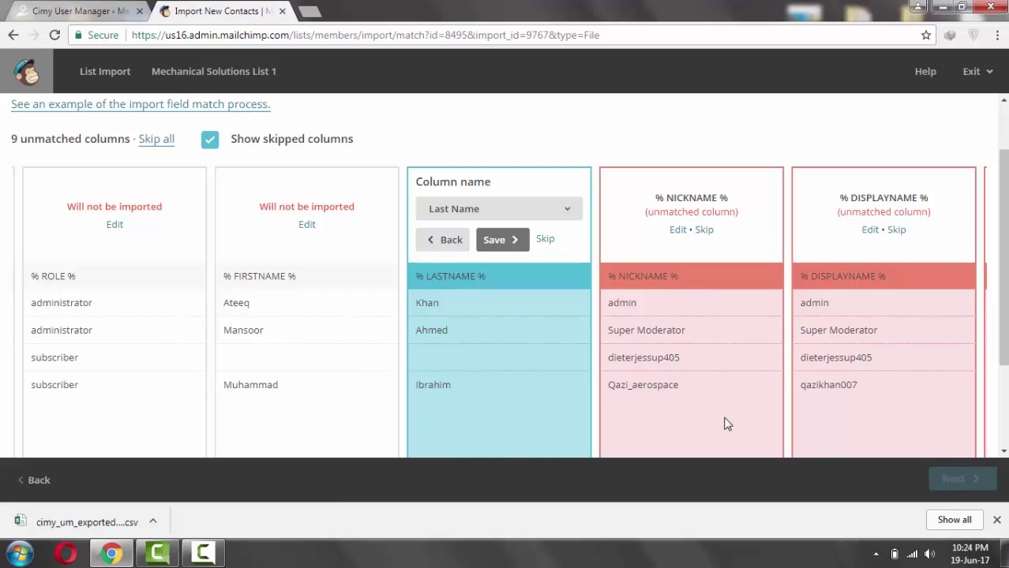
click(545, 240)
click(551, 240)
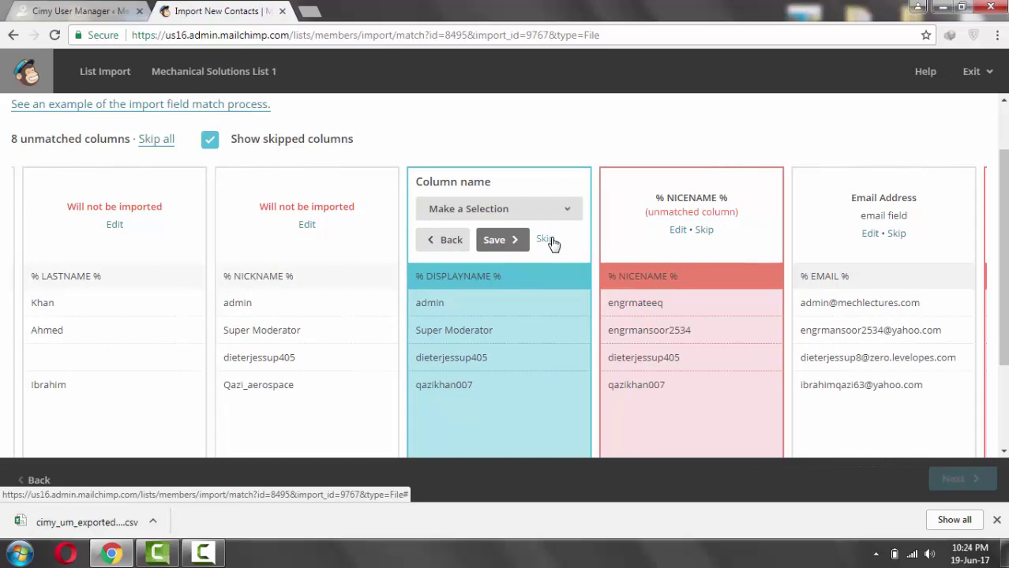
Skip the remaining columns, DISPLAYNAME through REGISTERED including EMAIL, and proceed to the import review
click(552, 240)
click(548, 240)
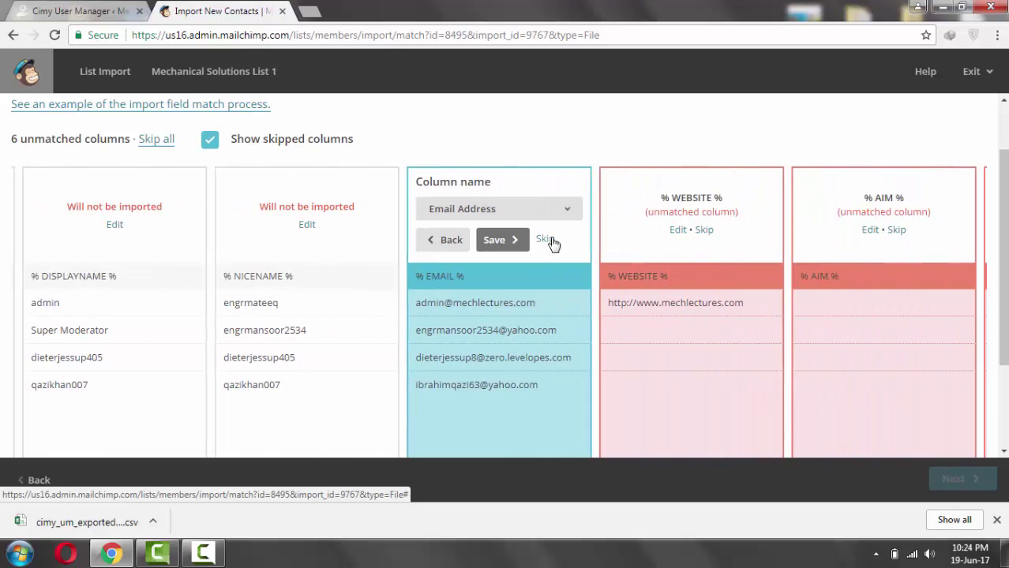
click(548, 240)
click(547, 240)
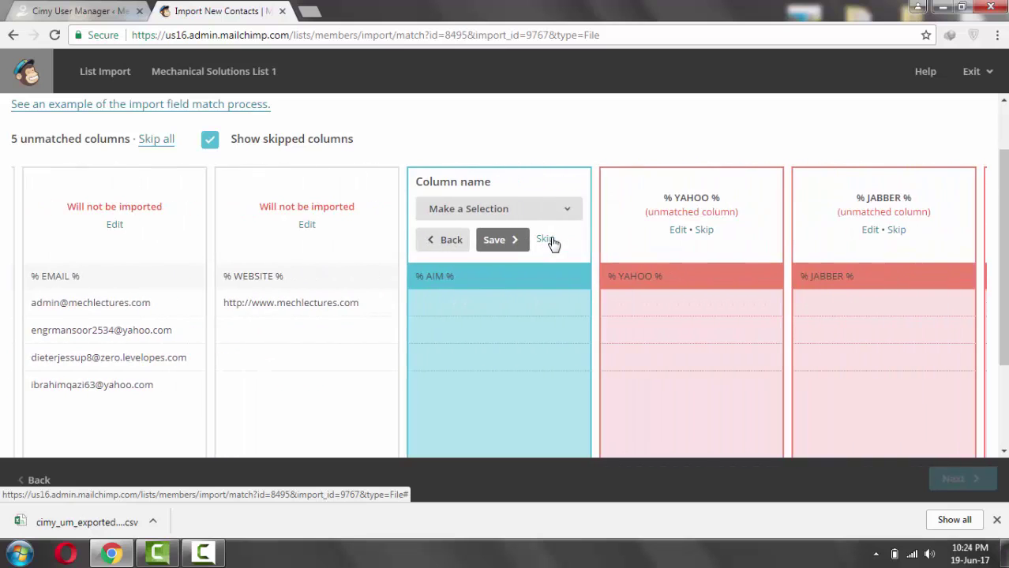
click(548, 239)
click(550, 240)
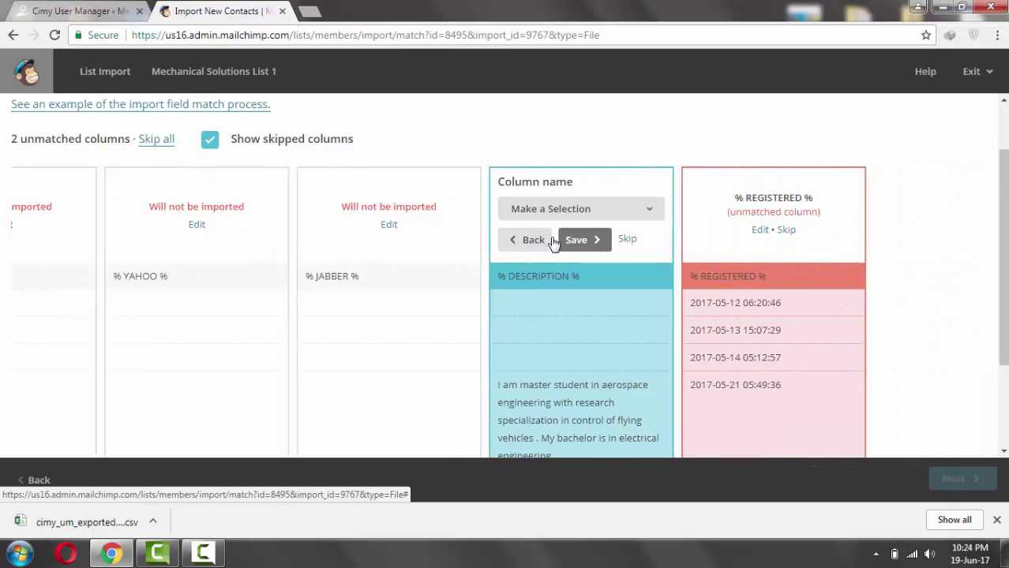
click(550, 240)
click(550, 239)
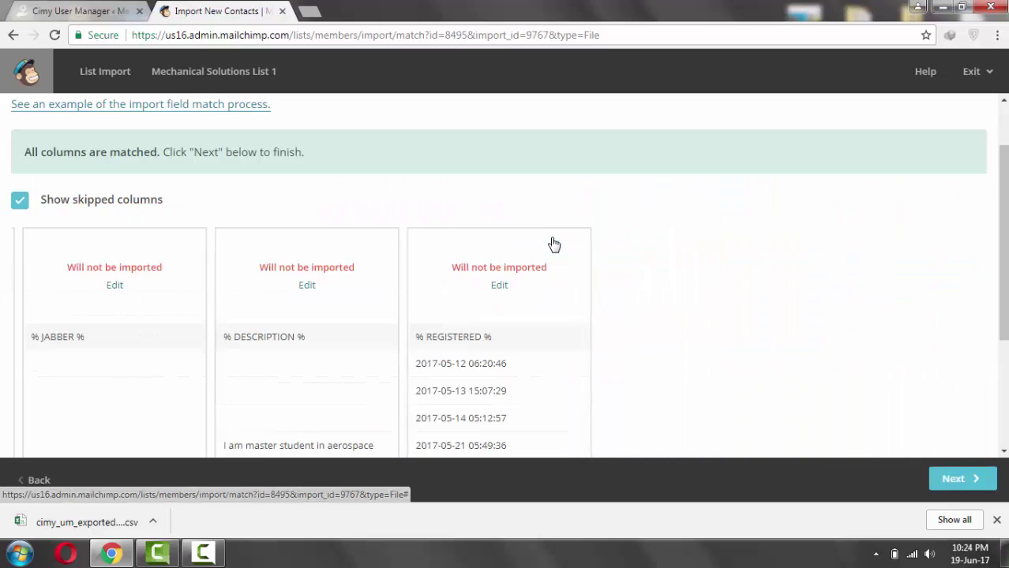
click(955, 480)
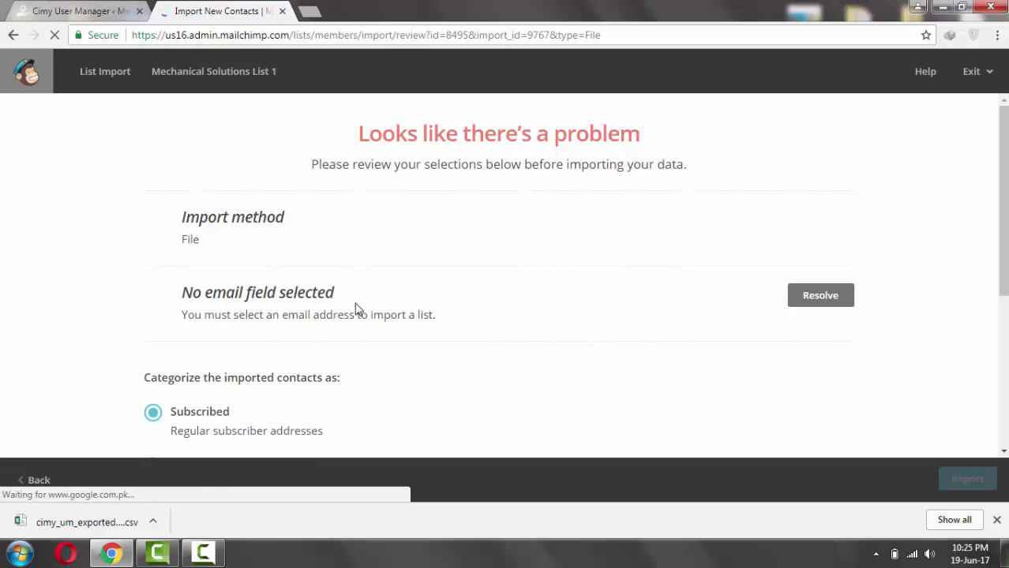
Keep contacts categorized as Subscribed and enable 'Auto-update my existing list'
scroll(347, 308, down, 4)
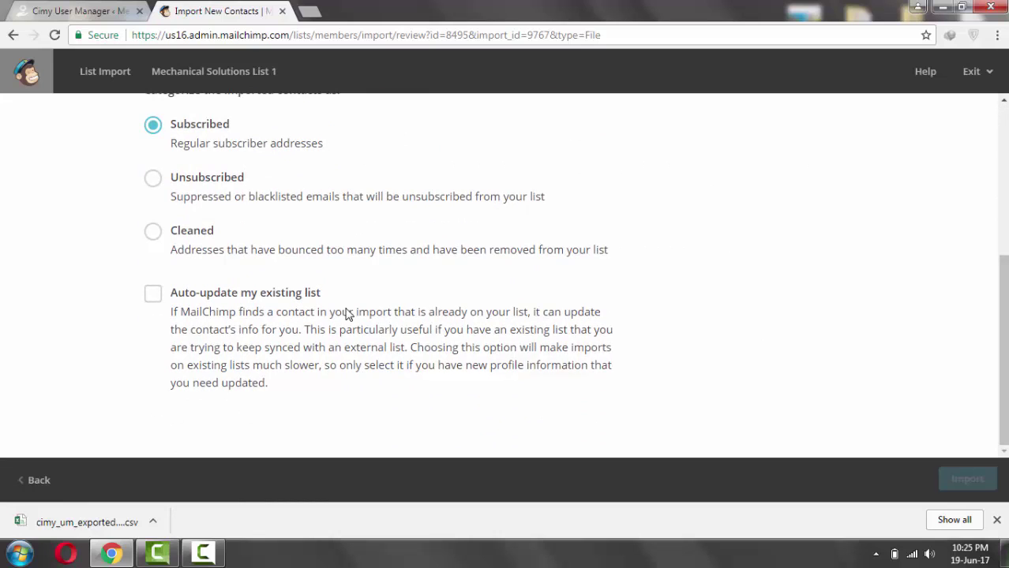
scroll(347, 314, up, 2)
scroll(346, 314, up, 2)
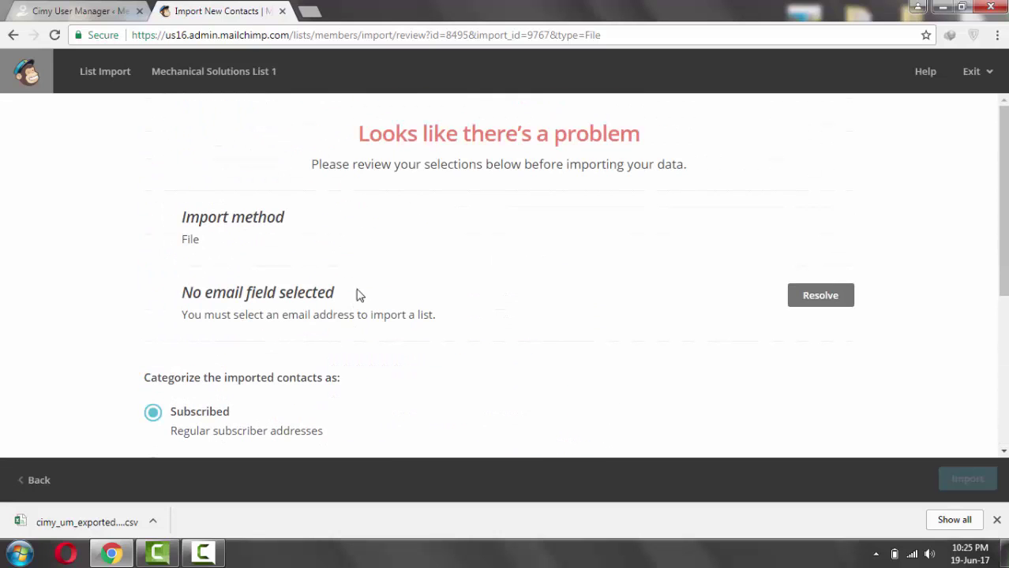
scroll(370, 272, down, 2)
scroll(378, 226, up, 2)
scroll(177, 334, down, 3)
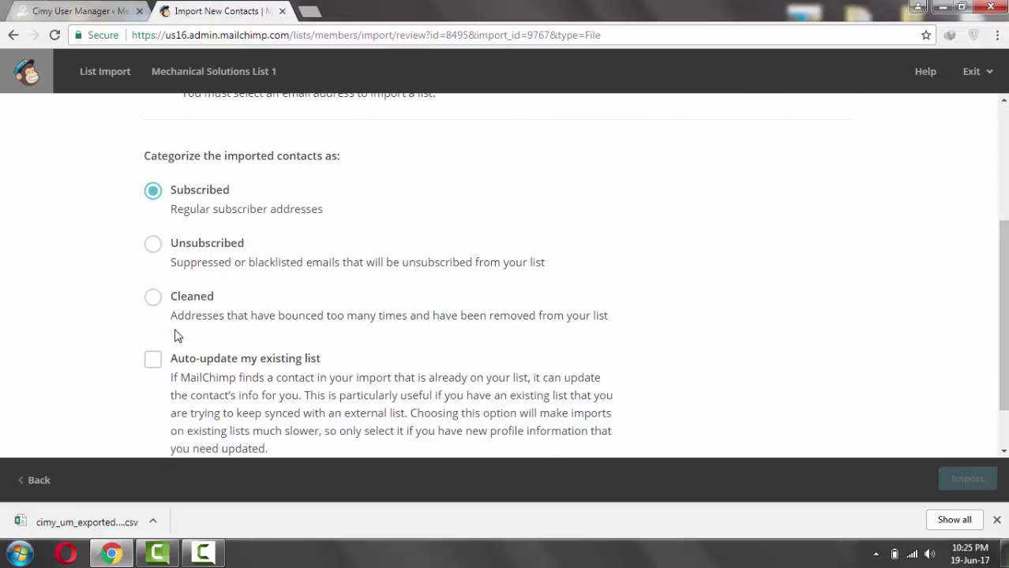
scroll(176, 336, down, 1)
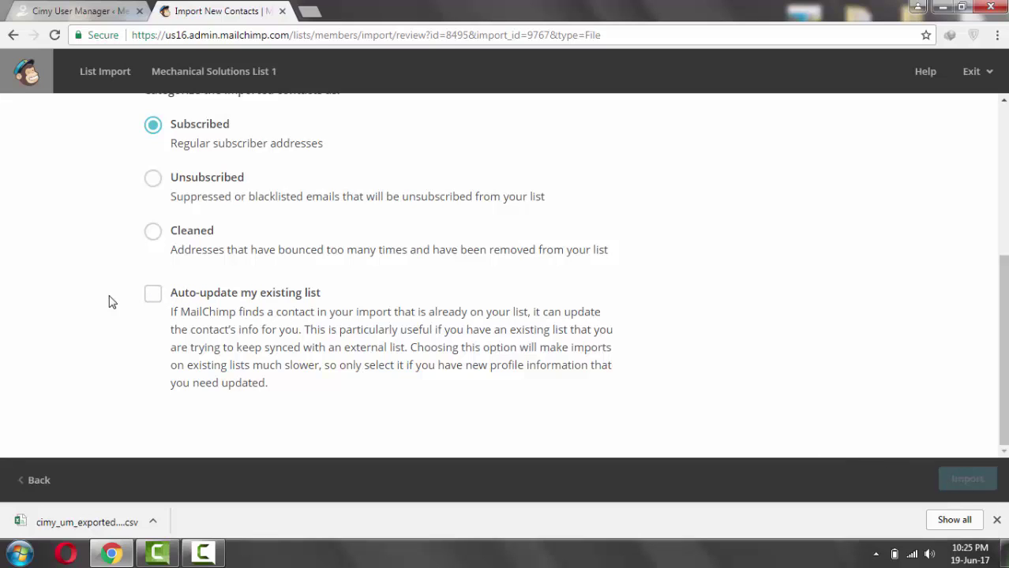
click(152, 293)
Recheck the import review page and dismiss Chrome's download bar
scroll(896, 380, up, 2)
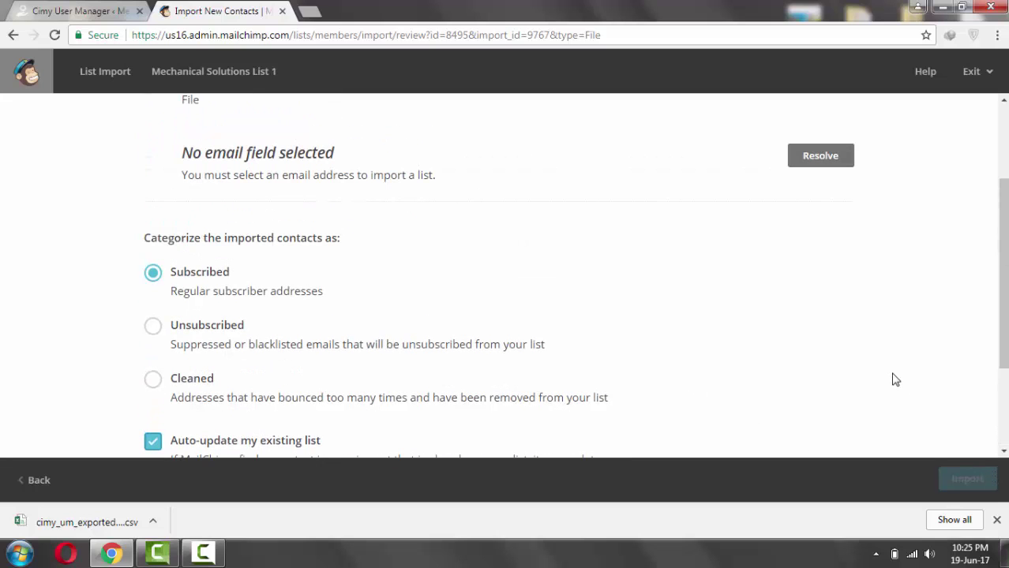
scroll(896, 380, down, 1)
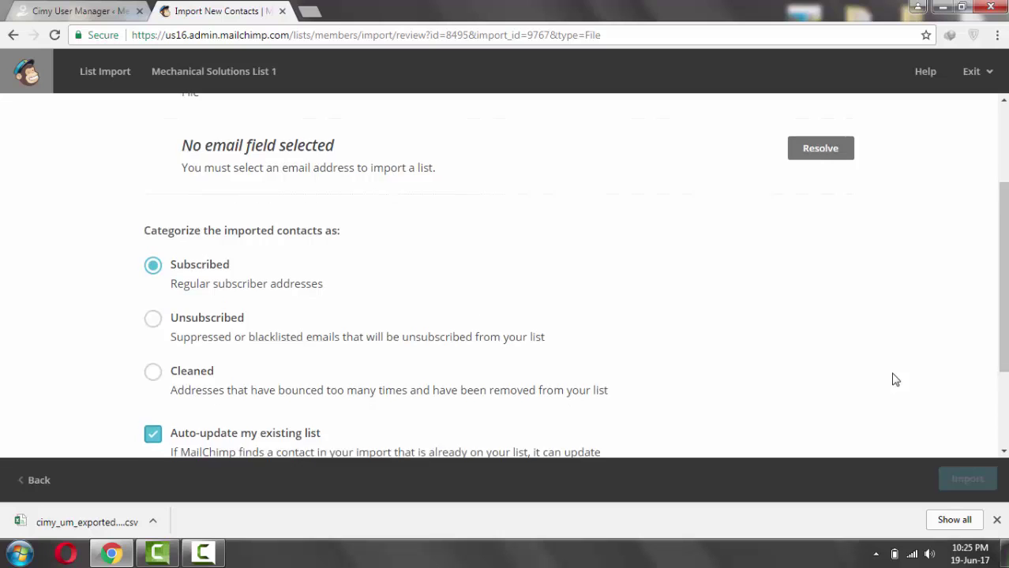
scroll(896, 379, down, 1)
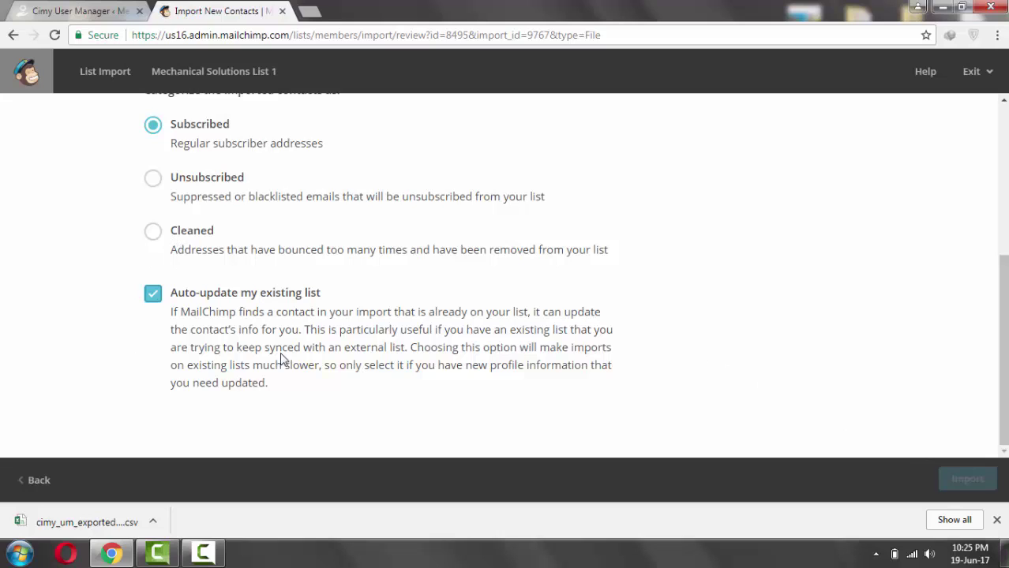
click(997, 521)
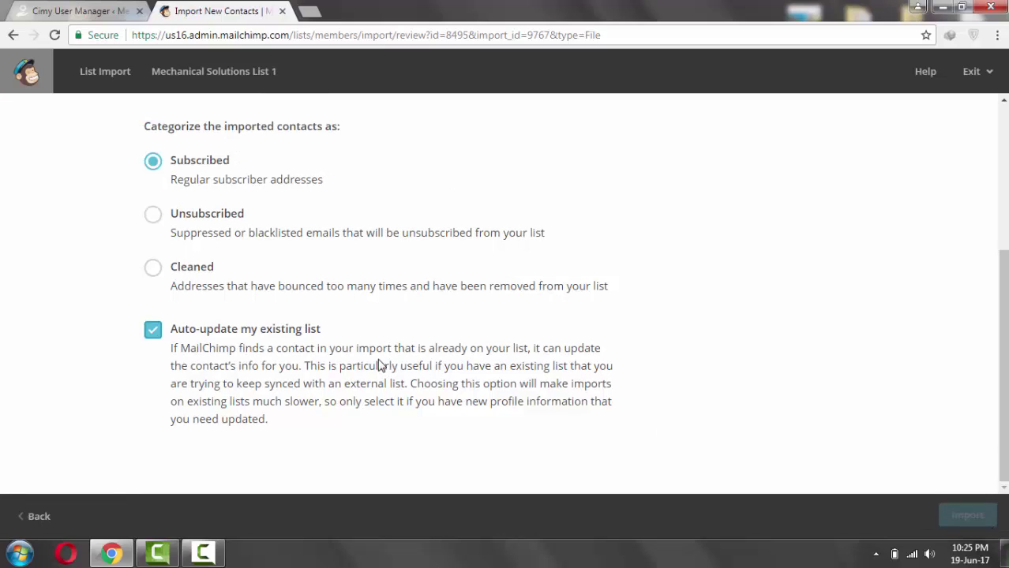